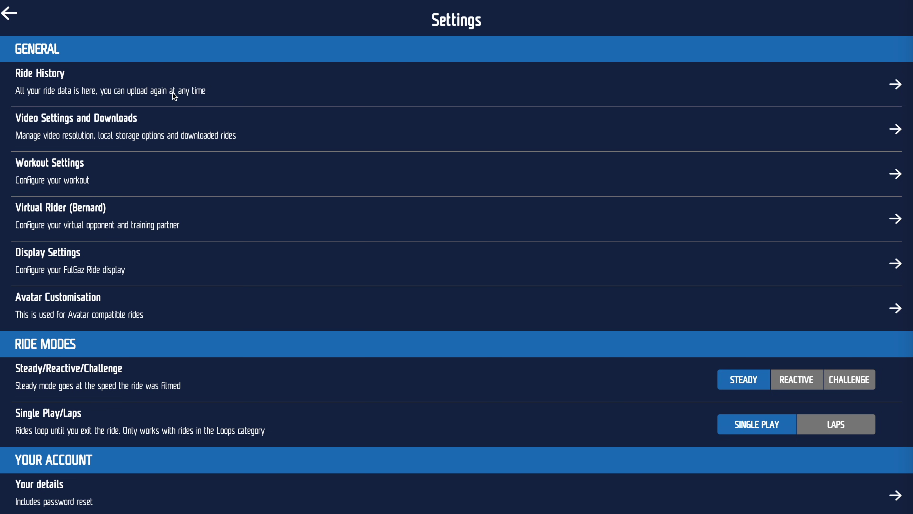
# View the summary of the 1:33 Amys Gran Fondo ride in Ride History: 0.61 km, 19 W.
pyautogui.click(167, 92)
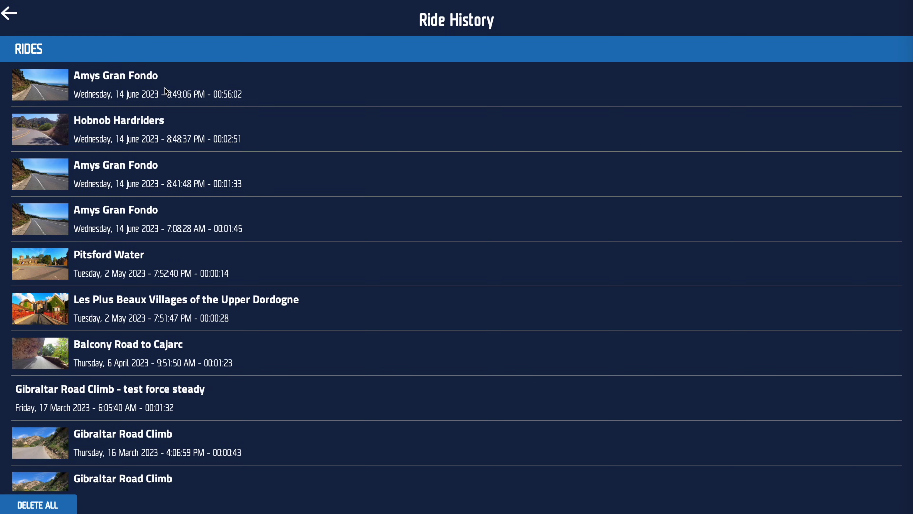
pyautogui.scroll(-10, 223, 287)
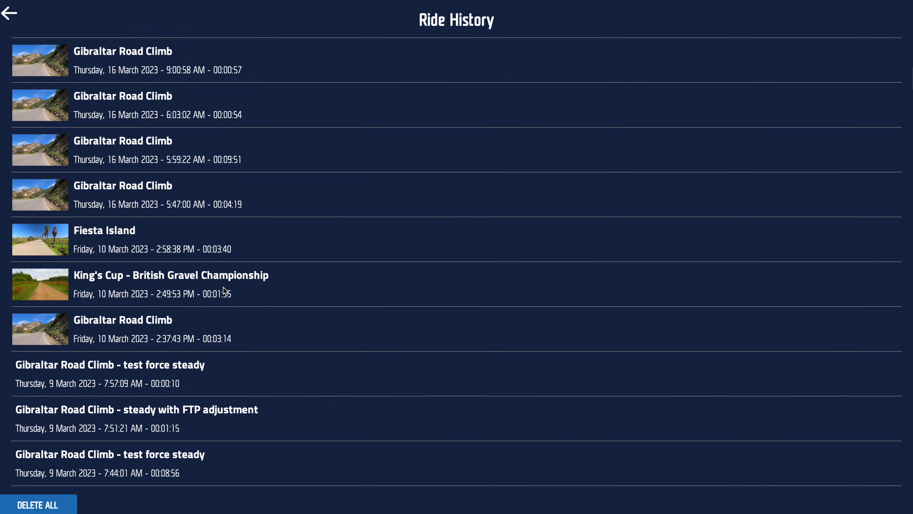
pyautogui.scroll(10, 223, 287)
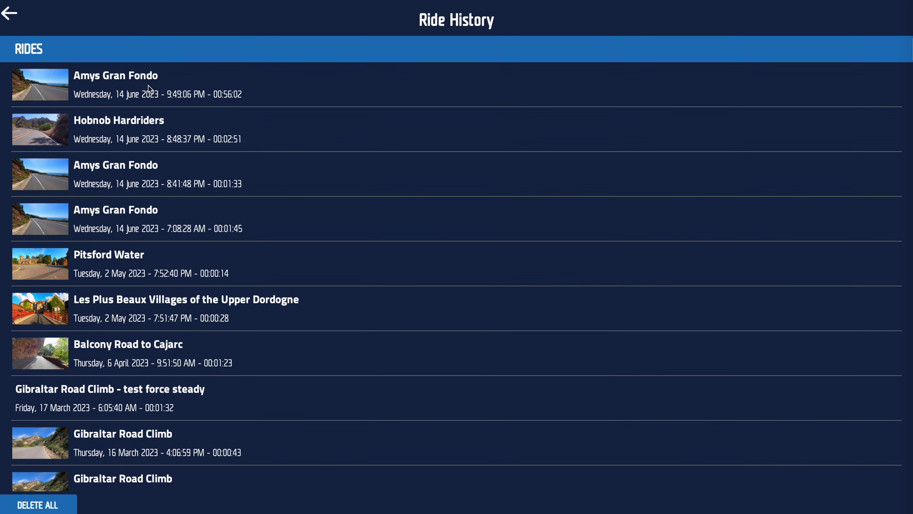
pyautogui.click(157, 174)
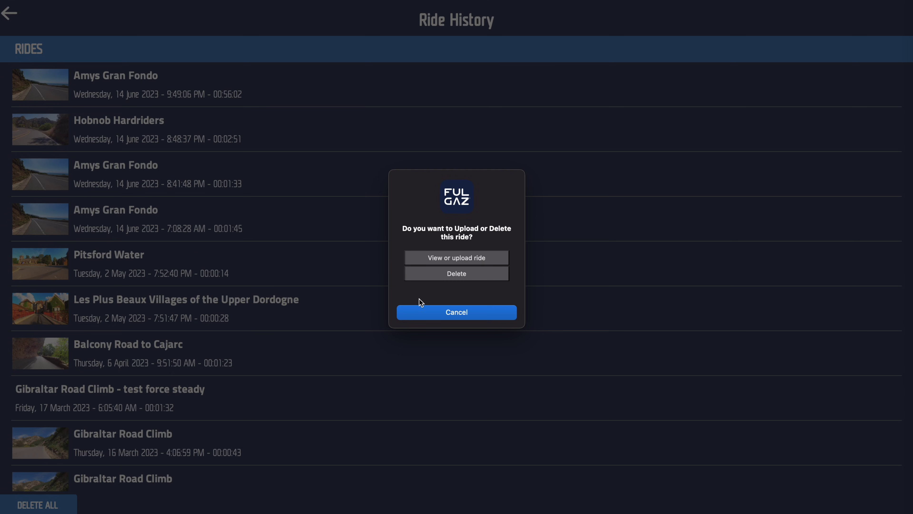
pyautogui.click(428, 259)
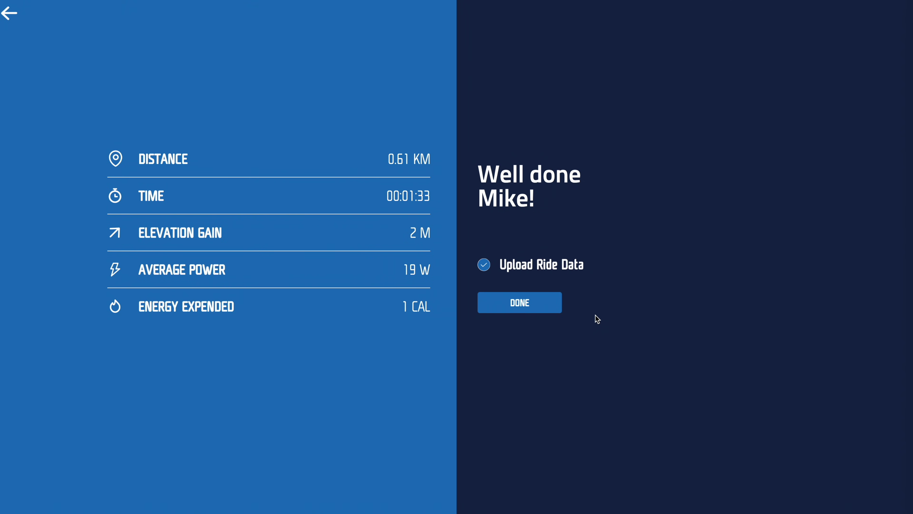
pyautogui.click(10, 18)
pyautogui.click(57, 128)
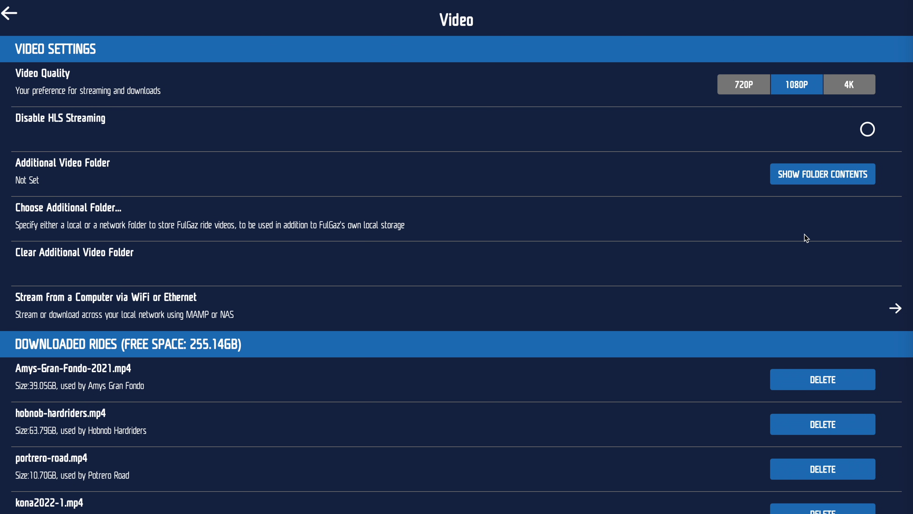
pyautogui.scroll(-1, 805, 235)
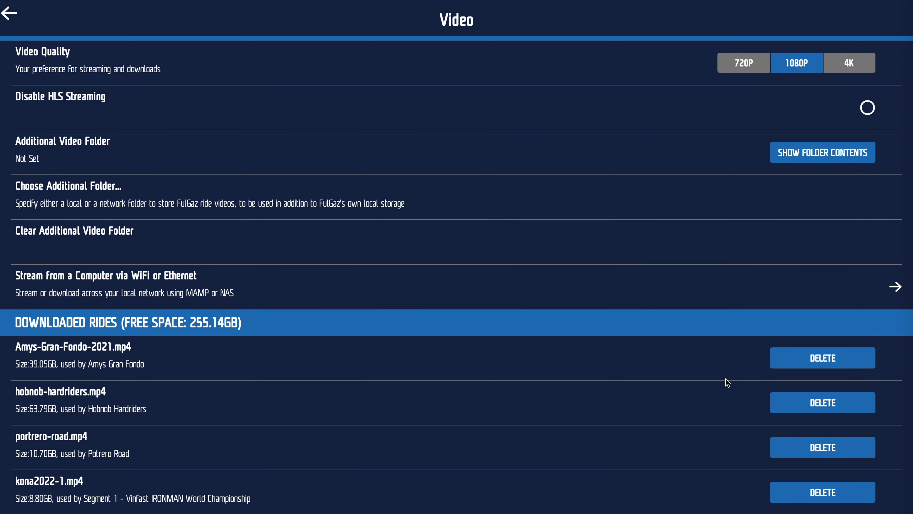
pyautogui.press('Escape')
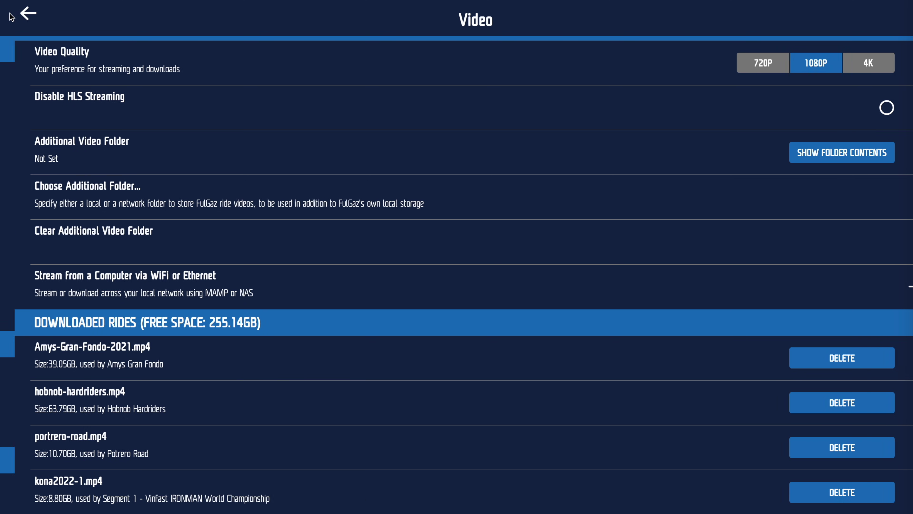
pyautogui.scroll(-5, 783, 231)
pyautogui.scroll(-2, 786, 235)
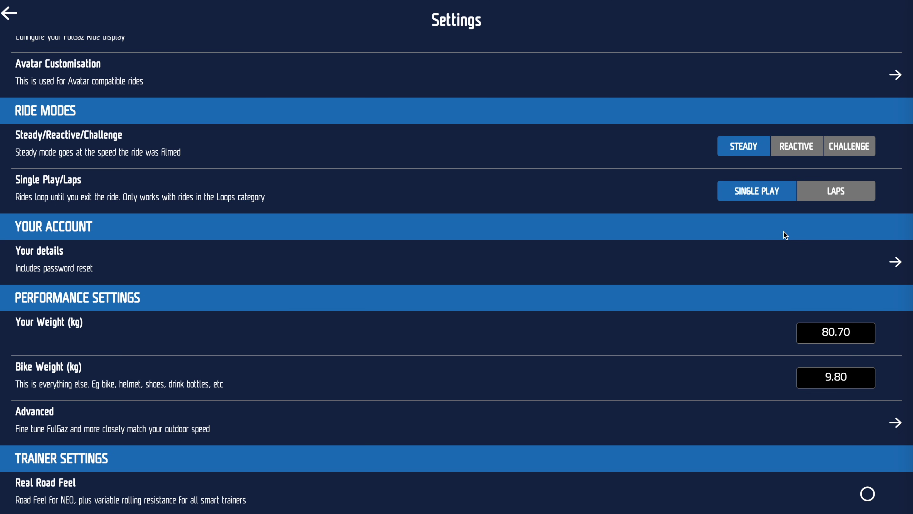
# Set the rider weight to 79.6 kg.
pyautogui.click(852, 334)
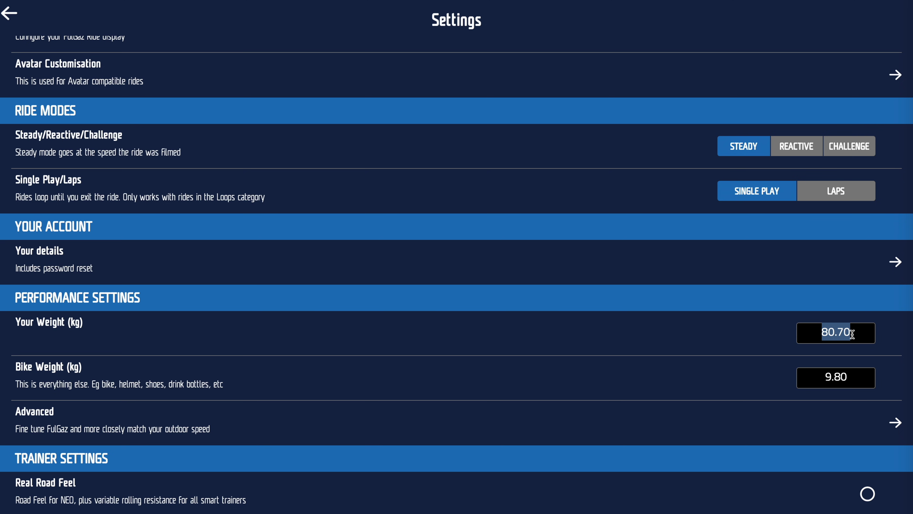
pyautogui.write('79.6')
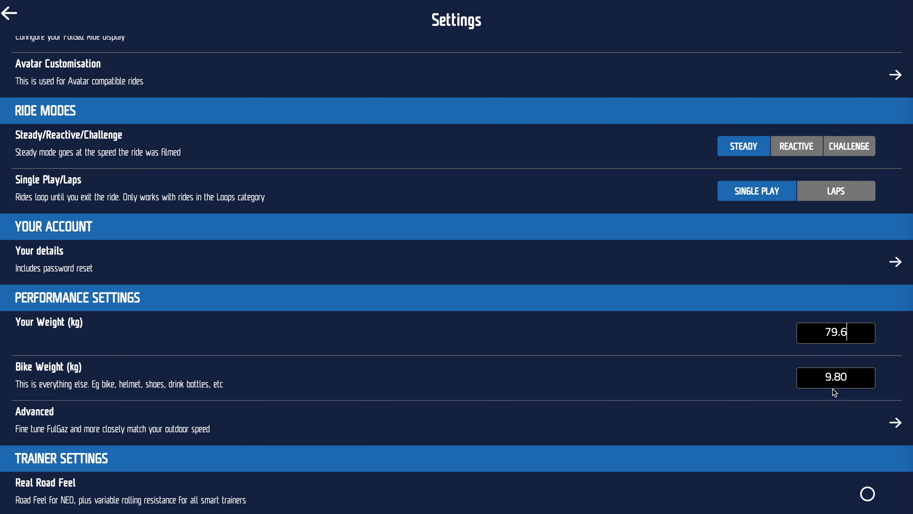
pyautogui.click(854, 382)
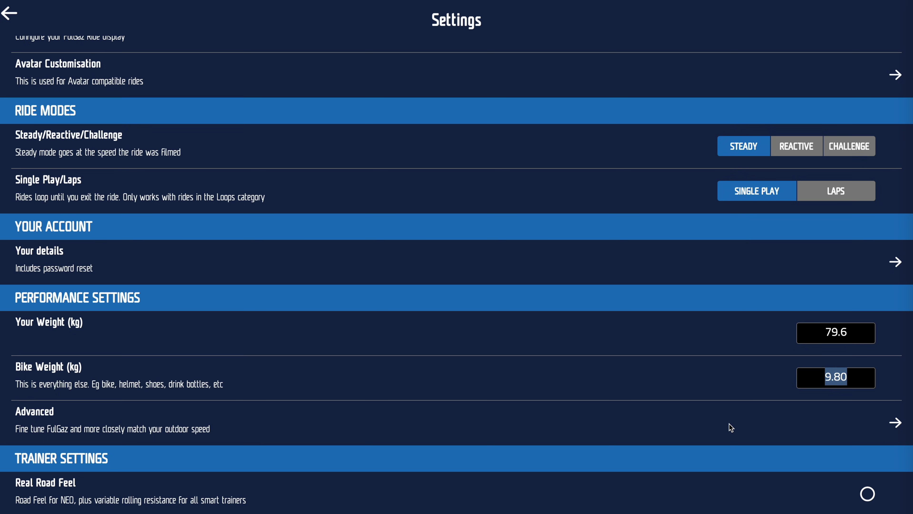
# Review the advanced aerodynamic drag and rolling resistance values.
pyautogui.click(671, 426)
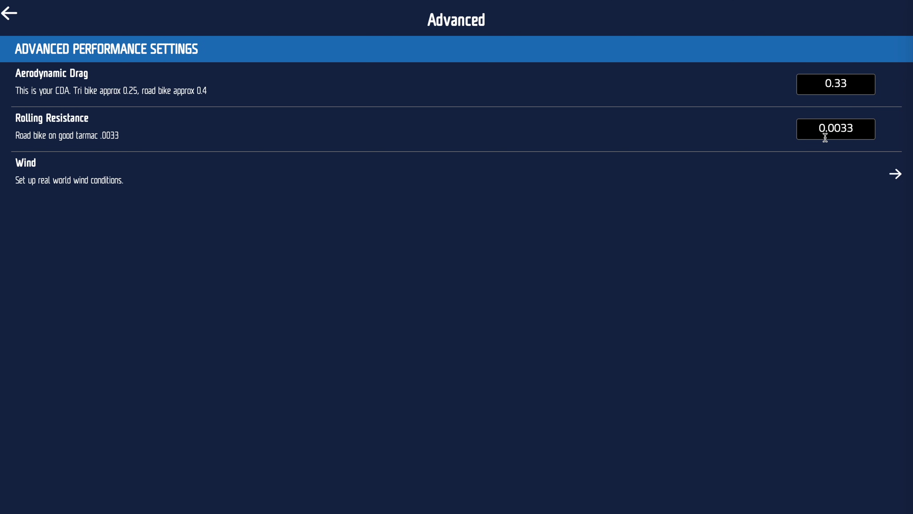
pyautogui.click(859, 86)
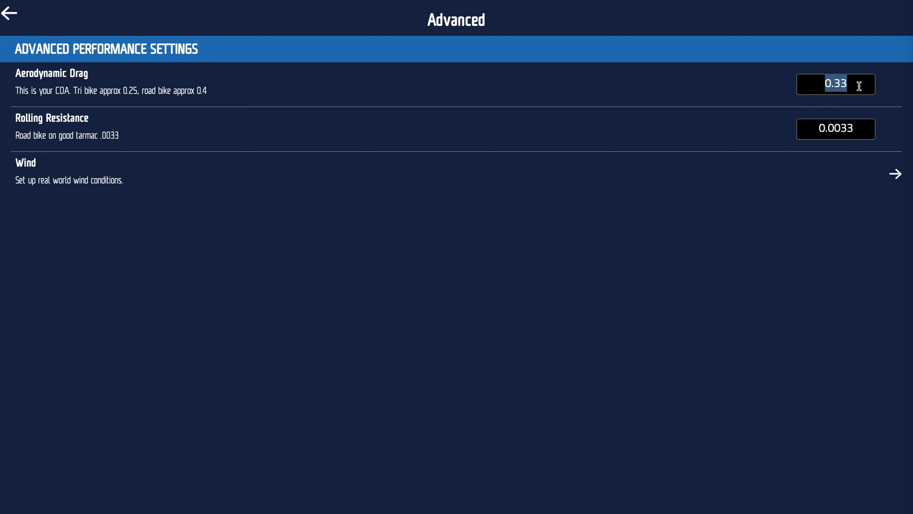
pyautogui.click(9, 14)
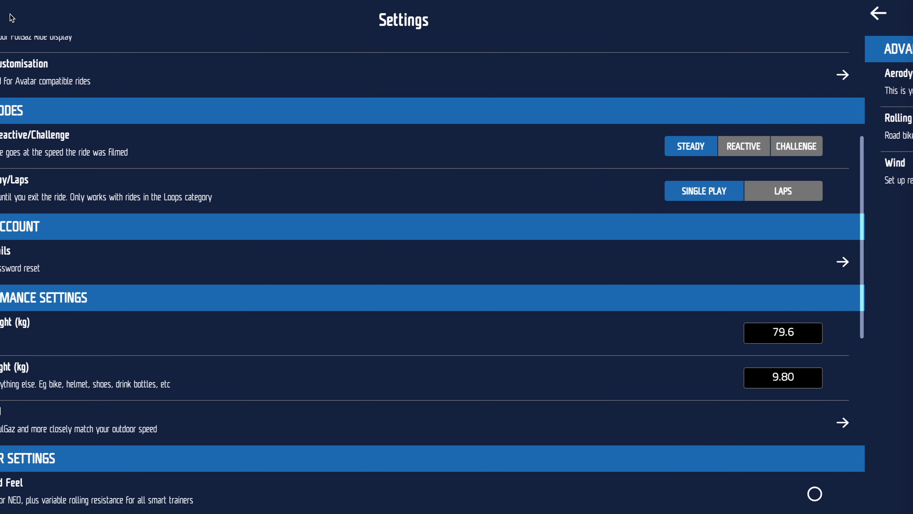
pyautogui.click(48, 173)
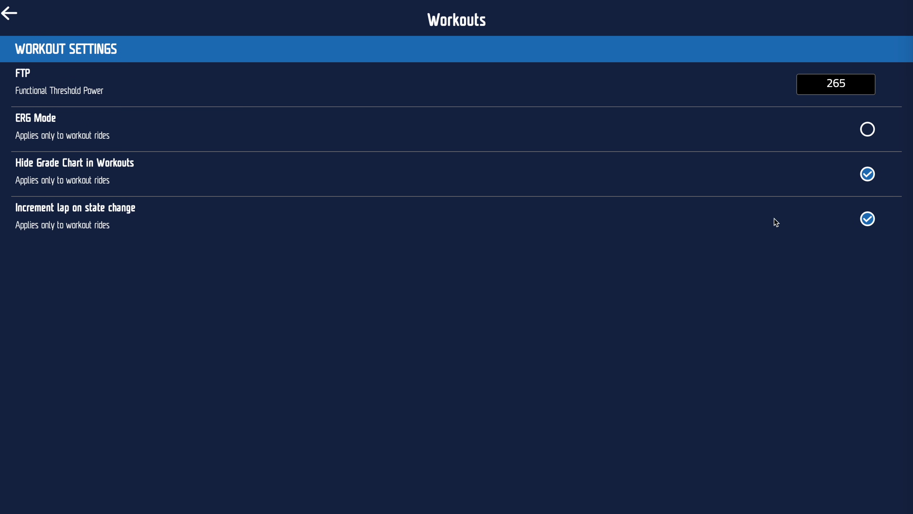
pyautogui.press('Escape')
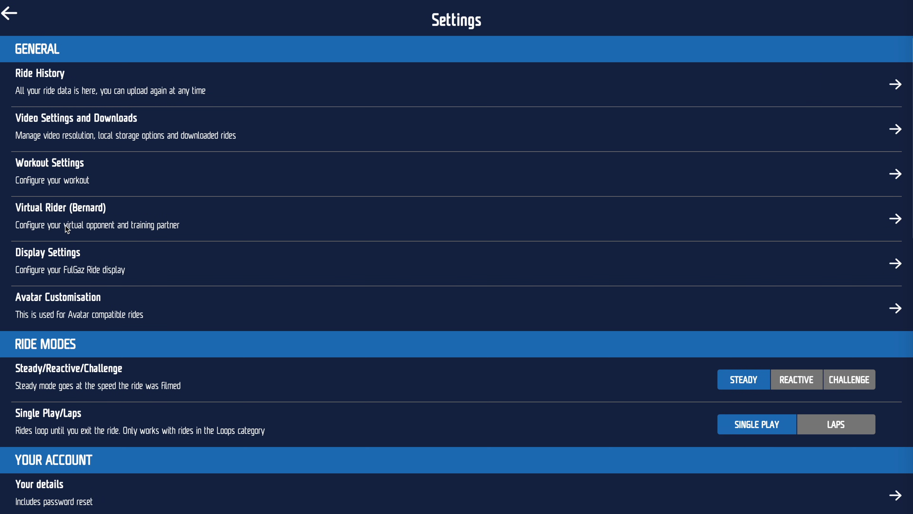
# Set virtual rider Bernard's average power to 200 and open his advanced power settings.
pyautogui.click(67, 229)
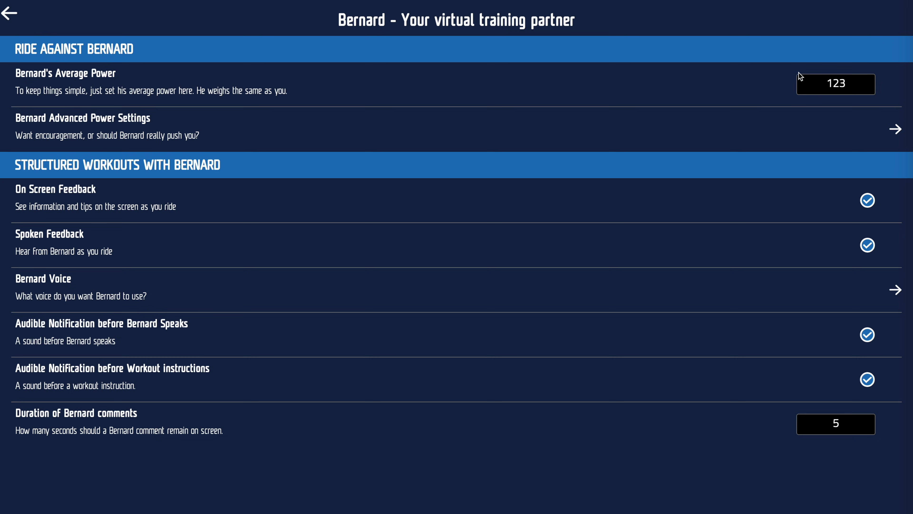
pyautogui.click(830, 83)
pyautogui.write('200')
pyautogui.click(808, 133)
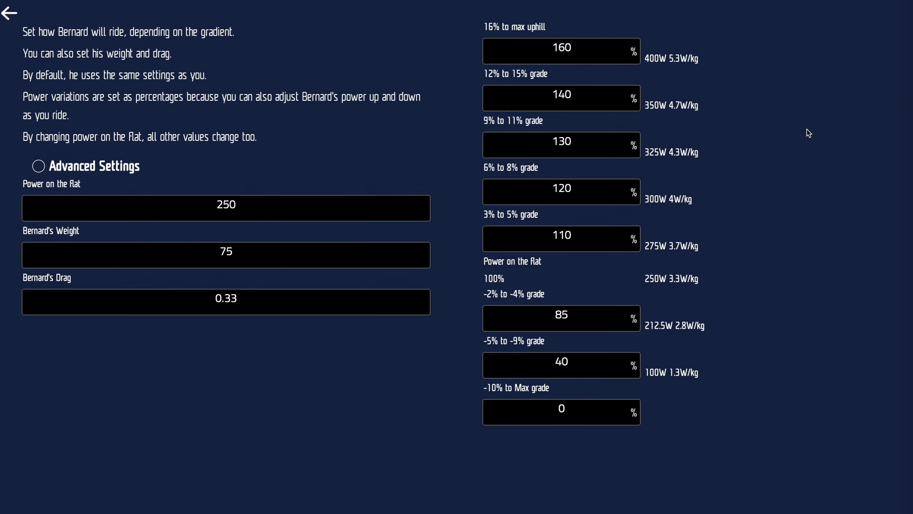
# Enable Bernard's advanced settings with 200 W power on the flat and weight 77.
pyautogui.click(45, 169)
pyautogui.doubleClick(222, 204)
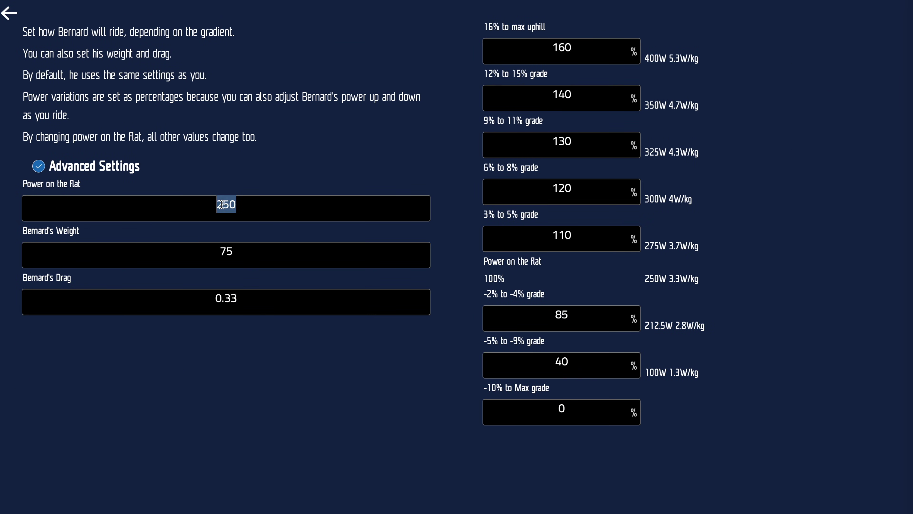
pyautogui.write('200')
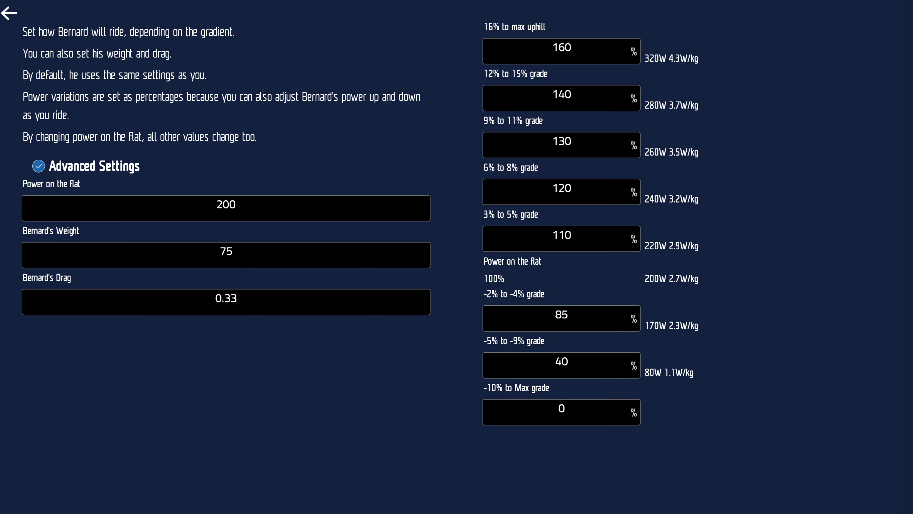
pyautogui.click(151, 255)
pyautogui.press('BackSpace')
pyautogui.write('7')
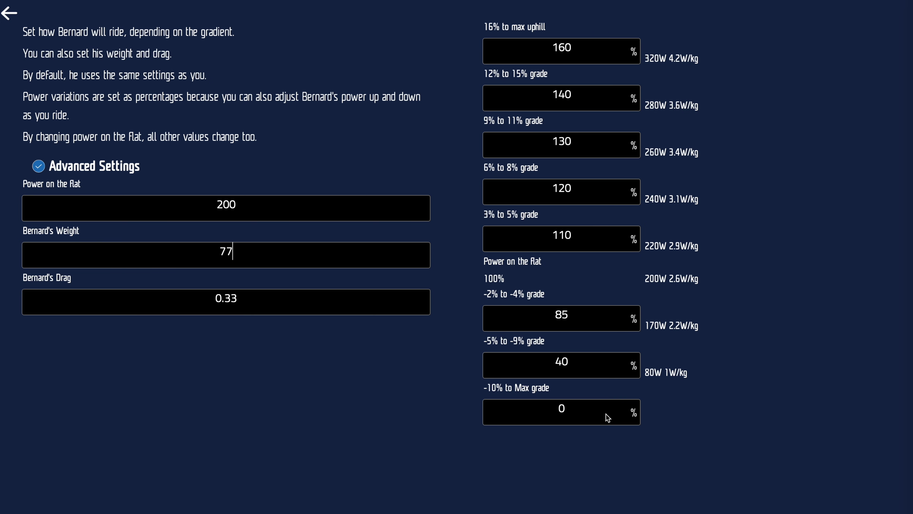
pyautogui.click(8, 14)
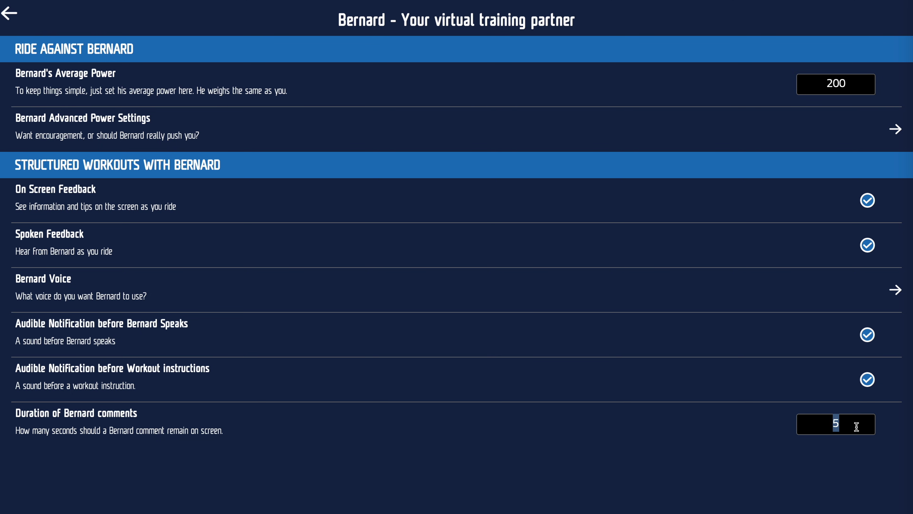
# Set Bernard's comment duration to 7 seconds, keeping his current voice.
pyautogui.write('7')
pyautogui.click(789, 290)
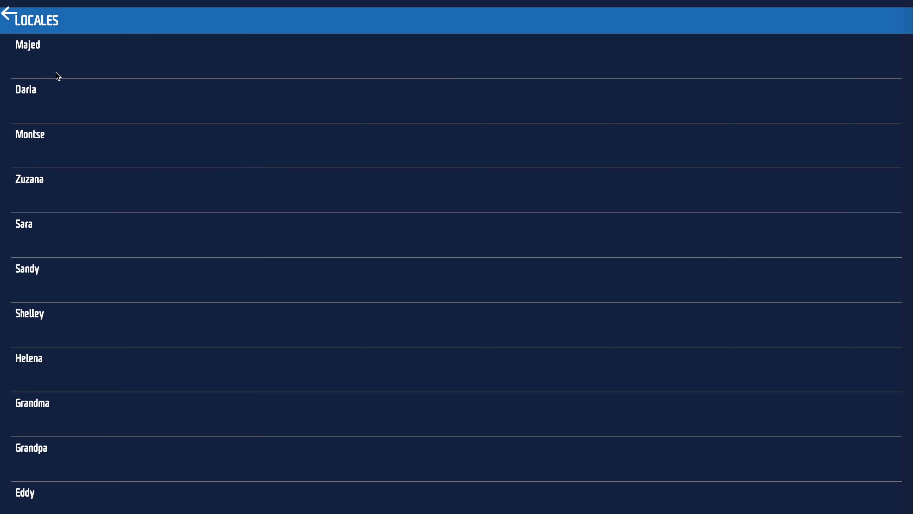
pyautogui.click(10, 18)
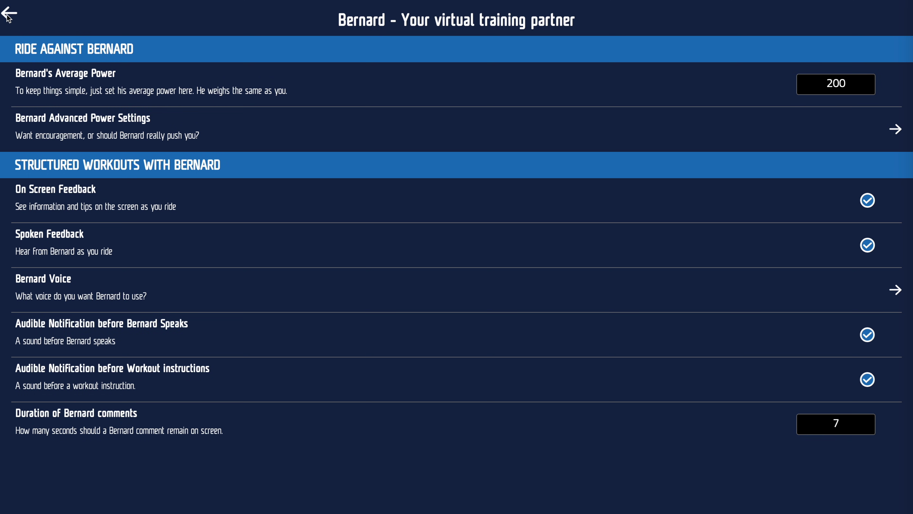
pyautogui.click(7, 16)
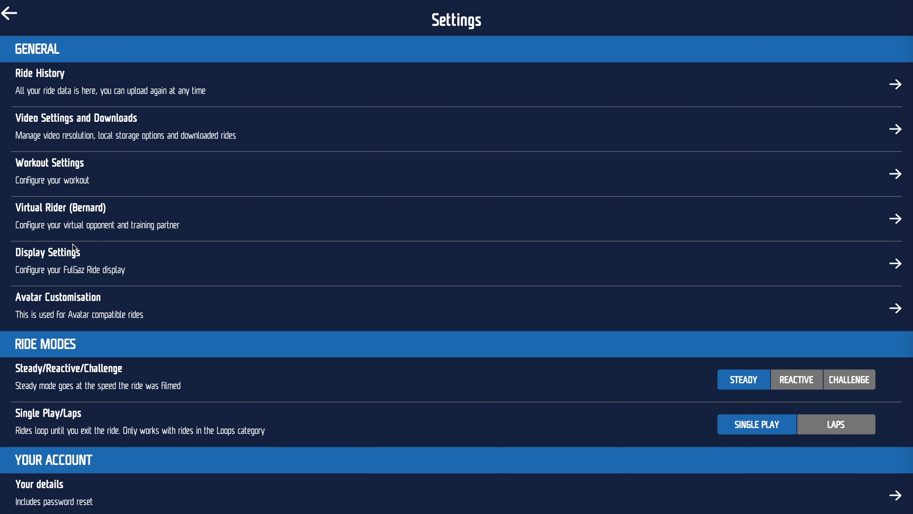
# Look through the Display Settings, then go to Avatar Customisation.
pyautogui.click(81, 255)
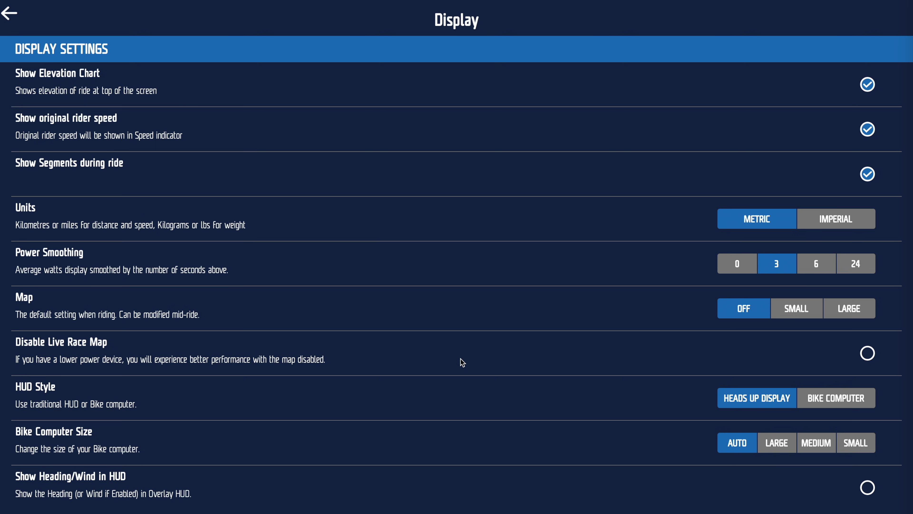
pyautogui.scroll(-1, 568, 364)
pyautogui.press('Escape')
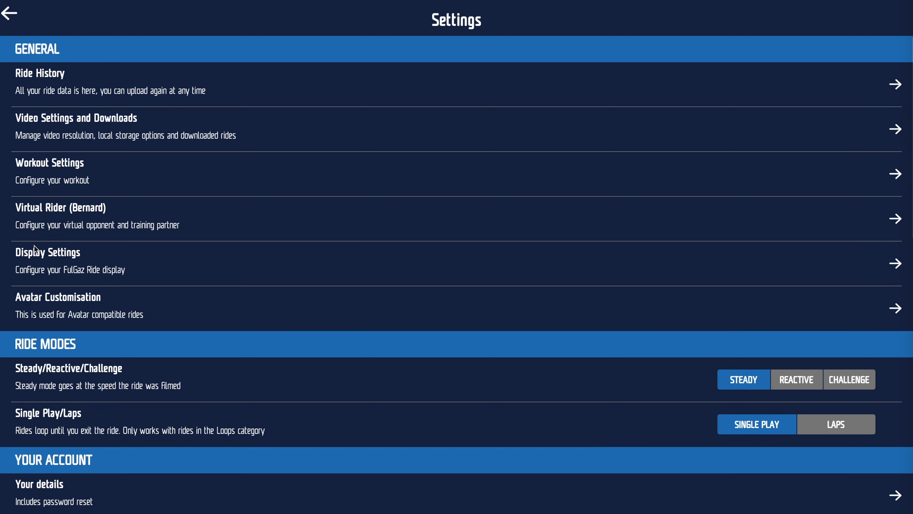
pyautogui.click(35, 308)
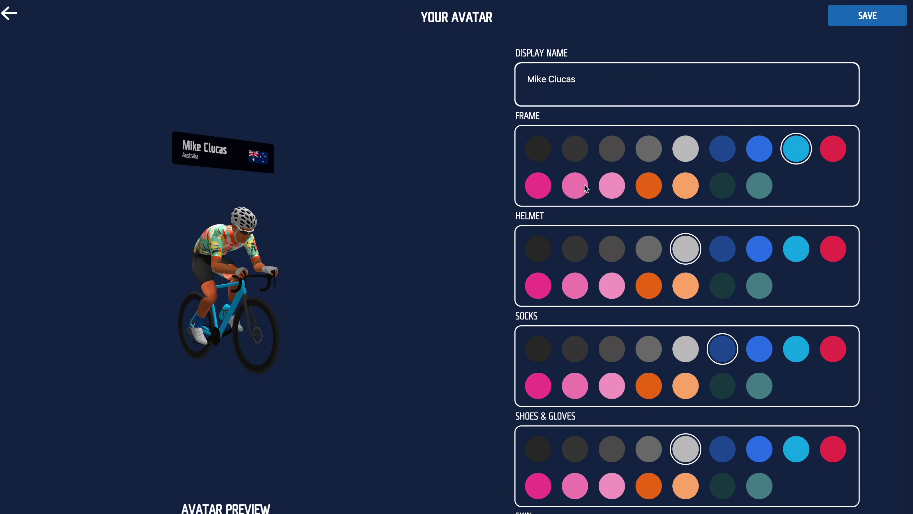
# Make the bike frame dark grey and give the name tag the Wales flag.
pyautogui.click(579, 153)
pyautogui.scroll(-1, 629, 237)
pyautogui.scroll(-6, 629, 237)
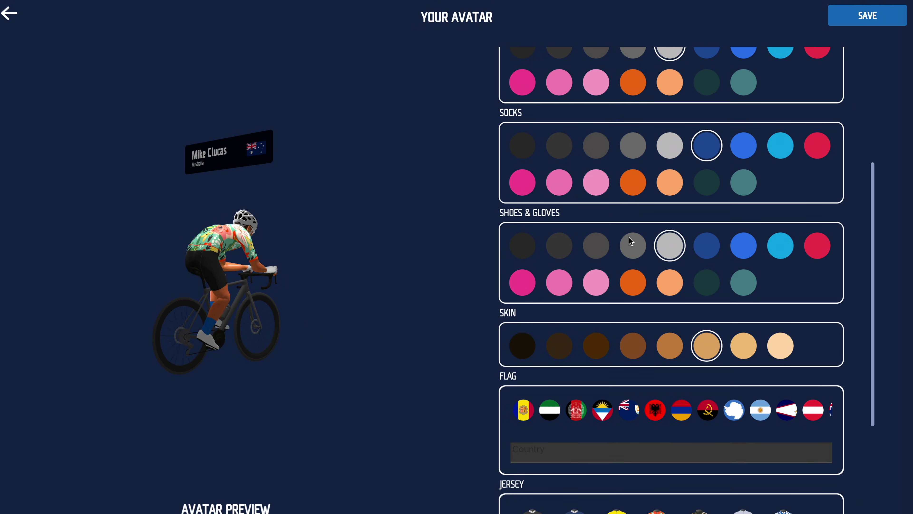
pyautogui.scroll(-1, 644, 273)
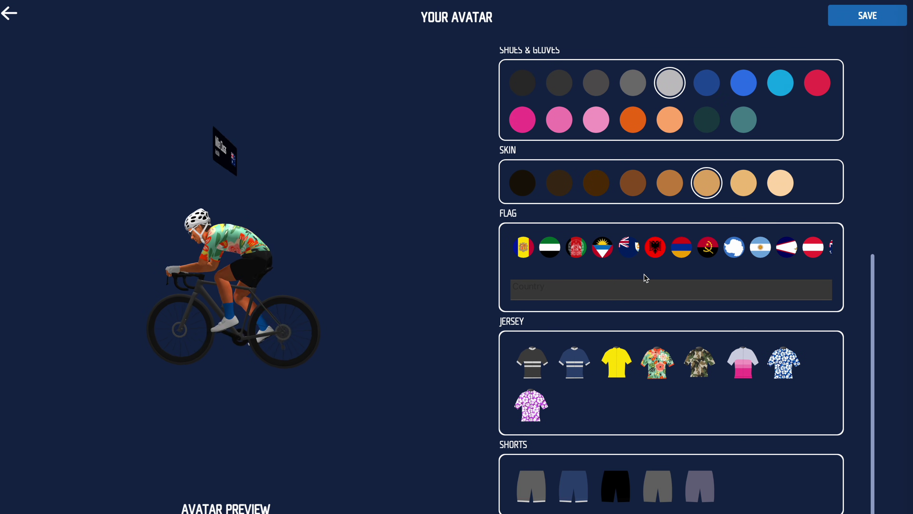
pyautogui.click(628, 293)
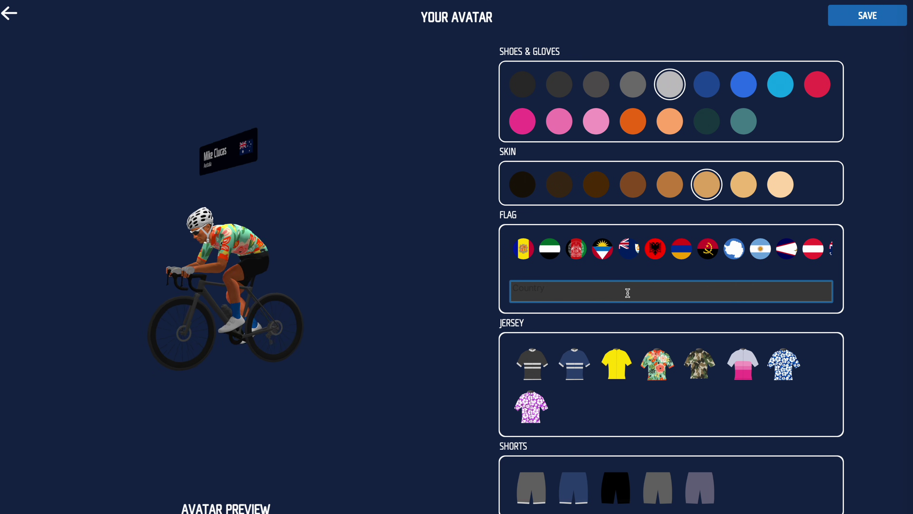
pyautogui.write('wales')
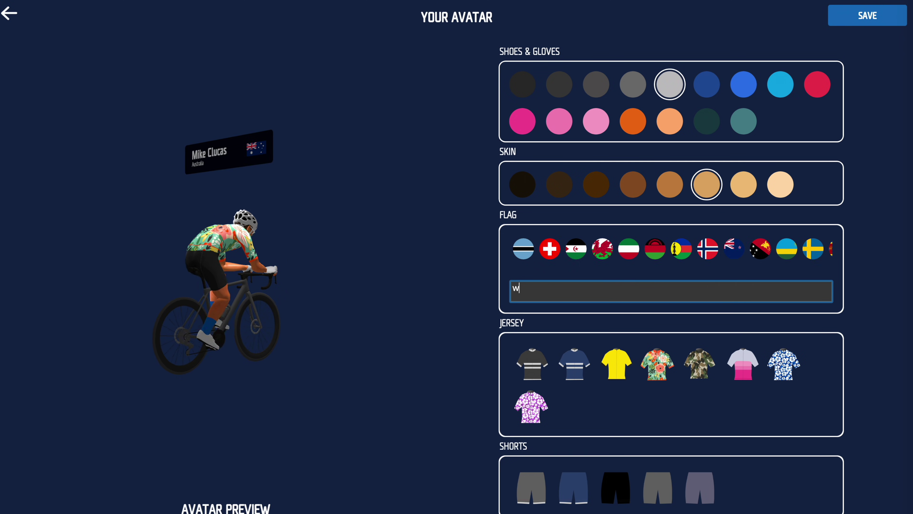
pyautogui.click(528, 252)
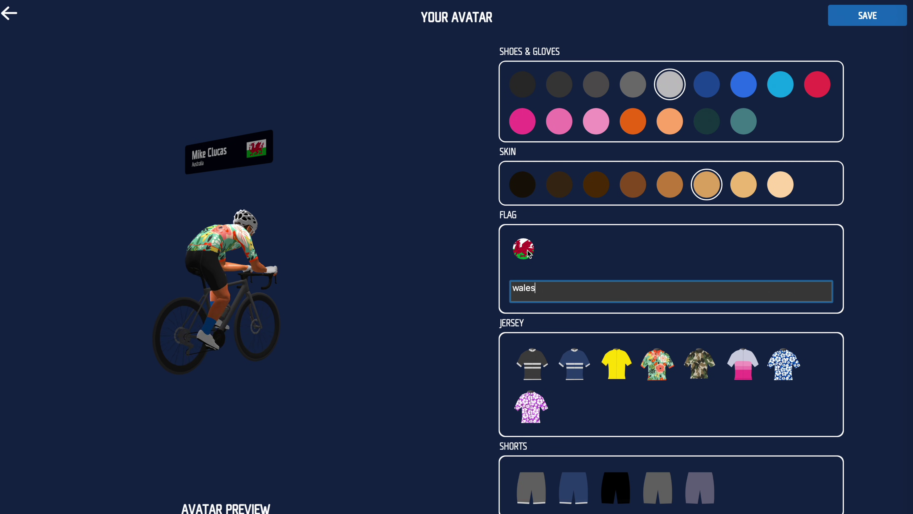
# Dress the avatar in the yellow jersey and light grey socks.
pyautogui.scroll(-1, 563, 289)
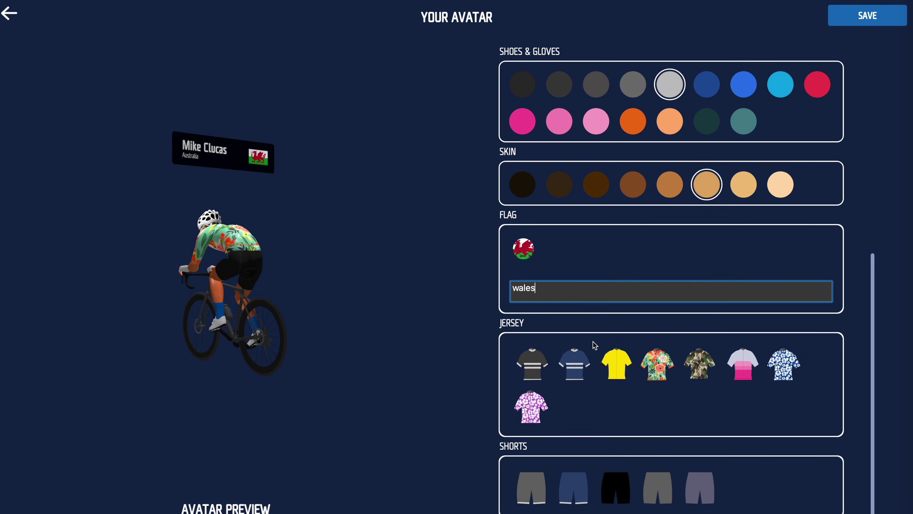
pyautogui.click(617, 361)
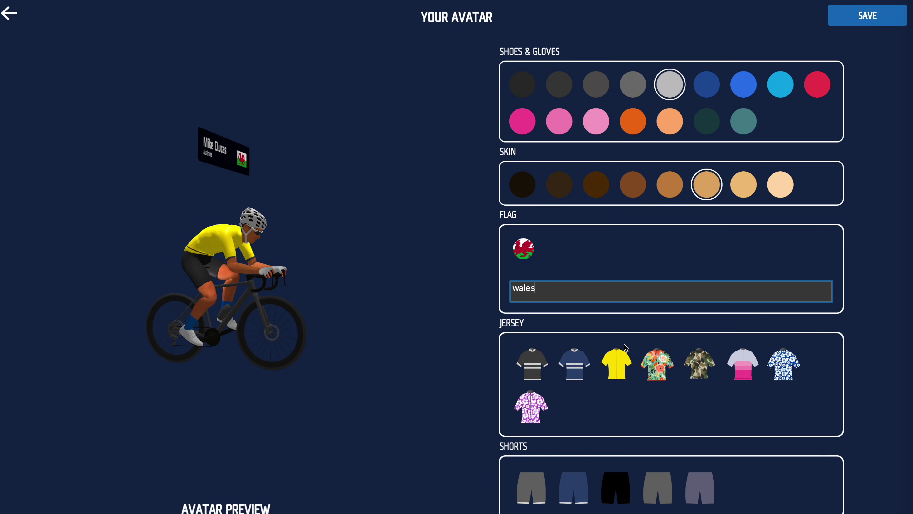
pyautogui.scroll(2, 656, 187)
pyautogui.scroll(3, 655, 184)
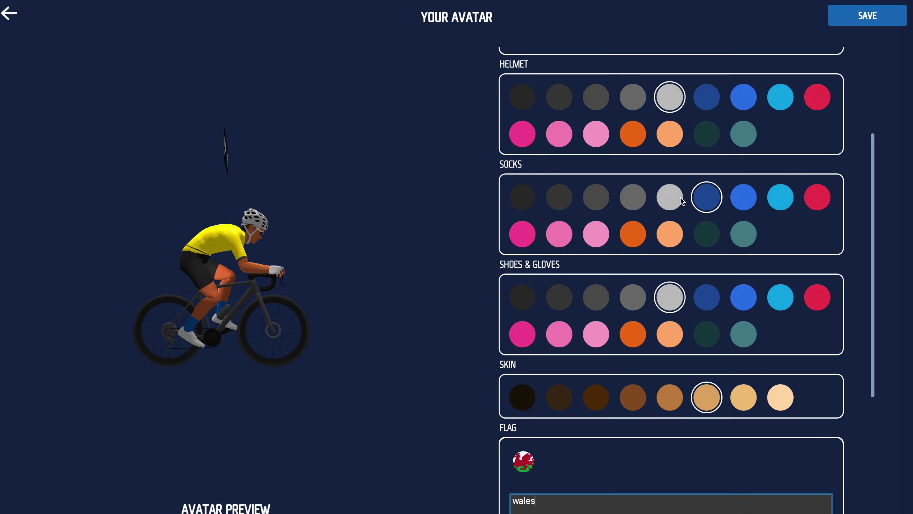
pyautogui.click(662, 196)
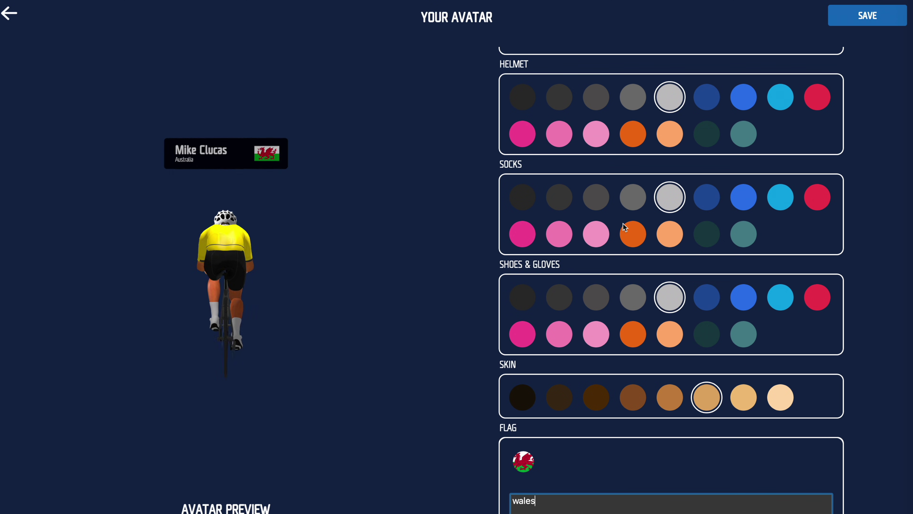
pyautogui.scroll(-2, 623, 225)
pyautogui.scroll(-4, 623, 222)
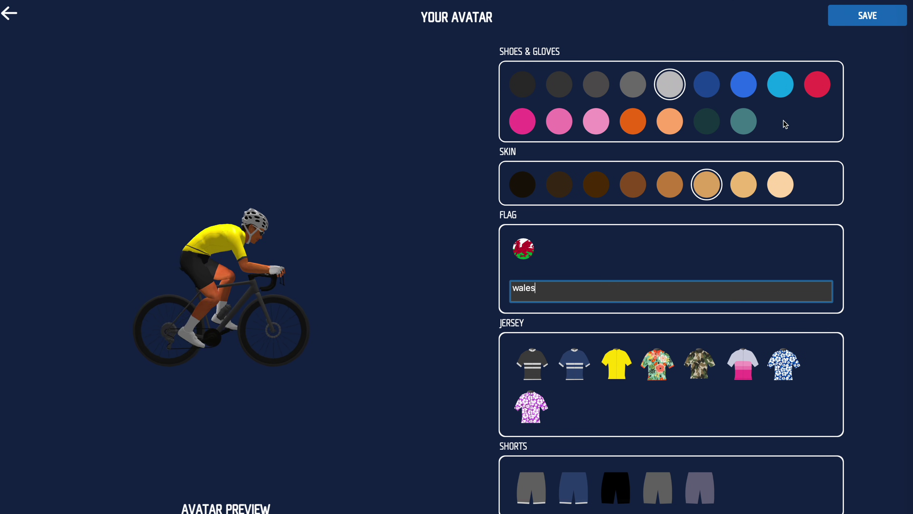
# Save the avatar and set the ride mode to Reactive, keeping Single Play.
pyautogui.click(864, 18)
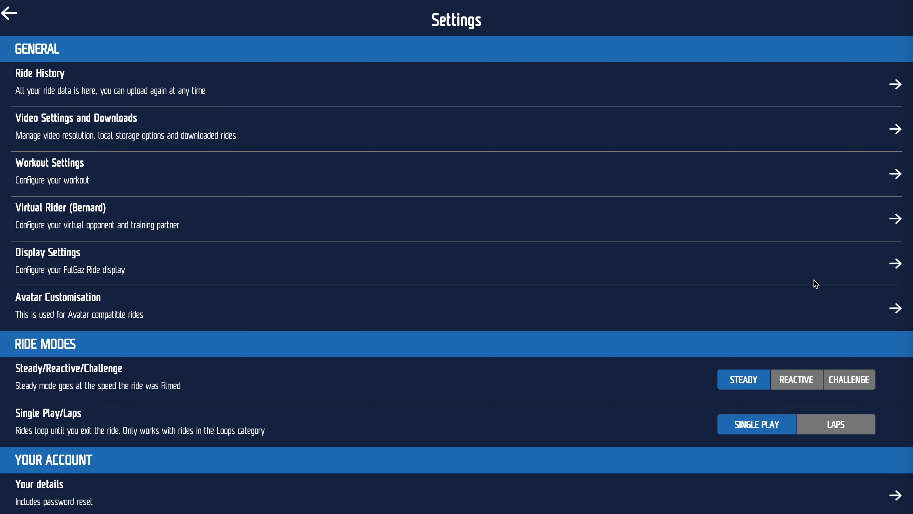
pyautogui.click(795, 388)
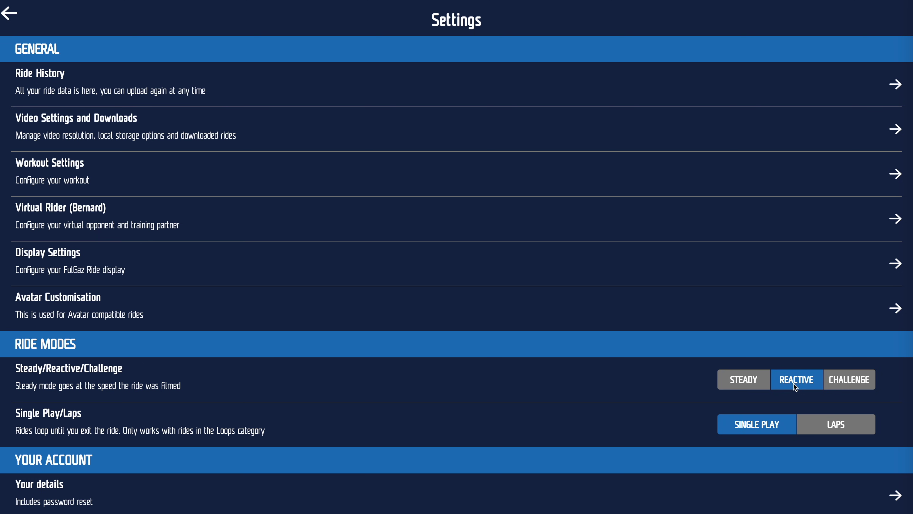
pyautogui.click(834, 423)
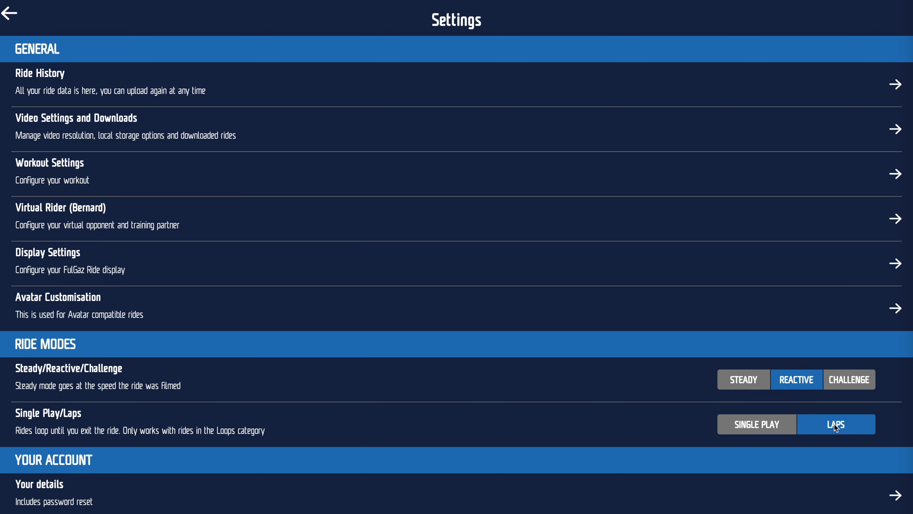
pyautogui.click(758, 423)
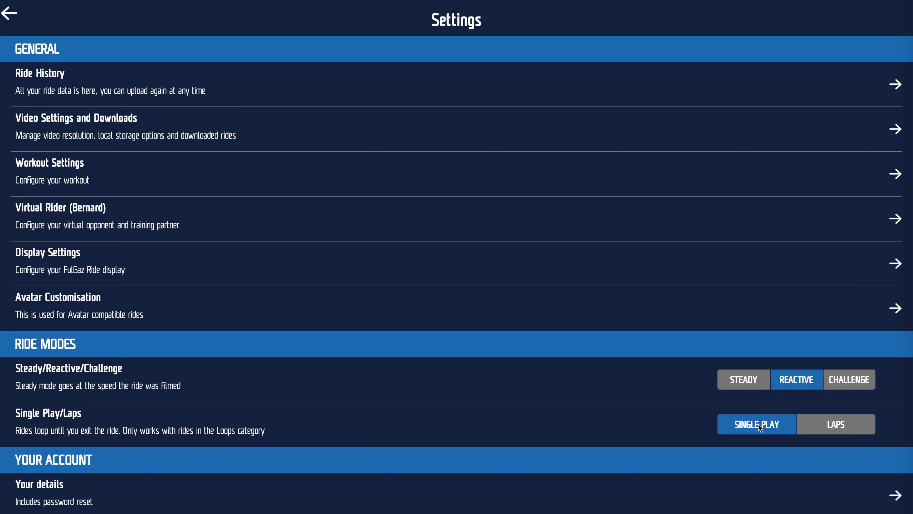
pyautogui.scroll(-3, 611, 437)
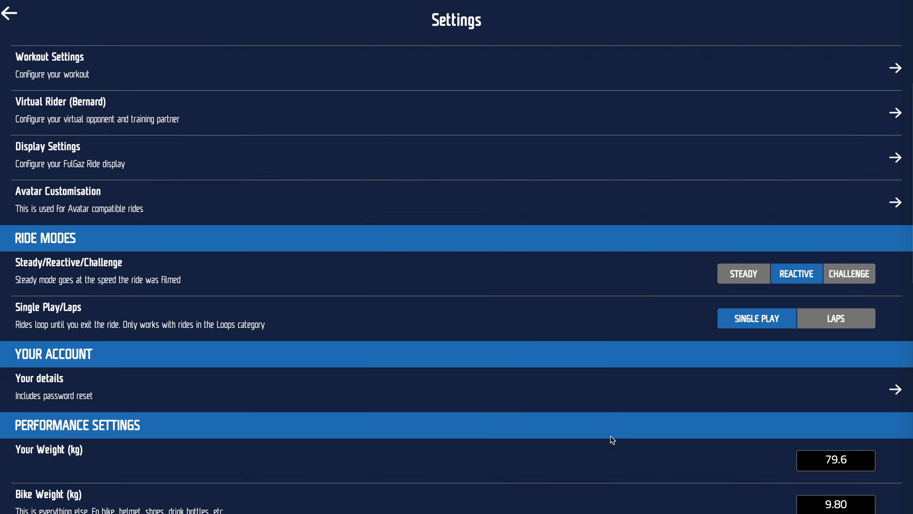
pyautogui.click(618, 392)
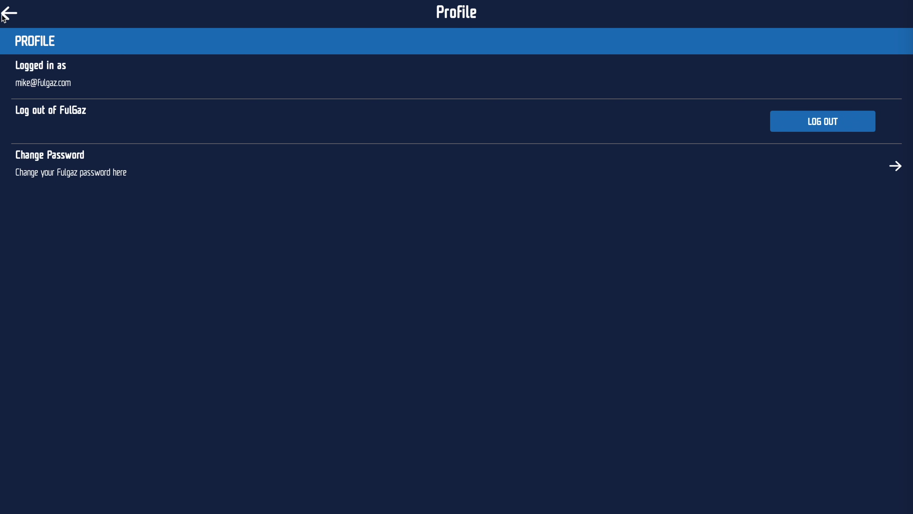
pyautogui.click(9, 14)
pyautogui.scroll(-5, 283, 323)
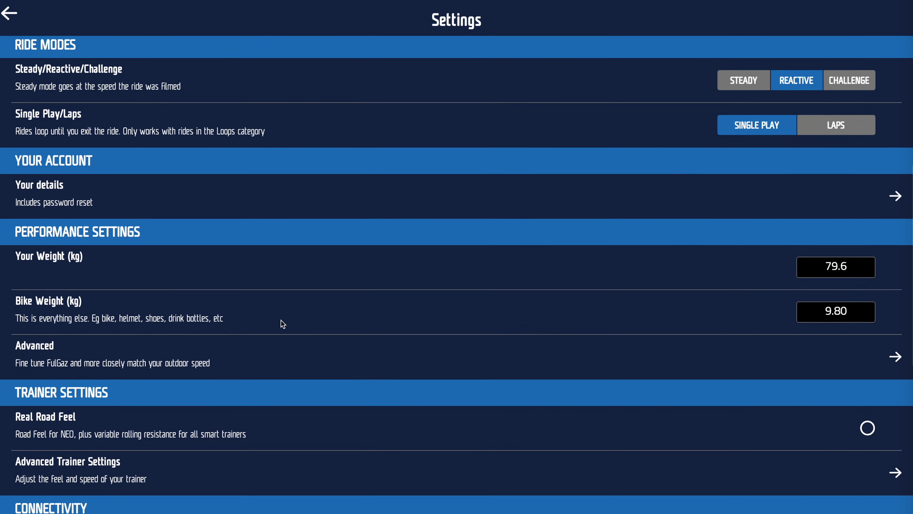
pyautogui.scroll(-2, 283, 324)
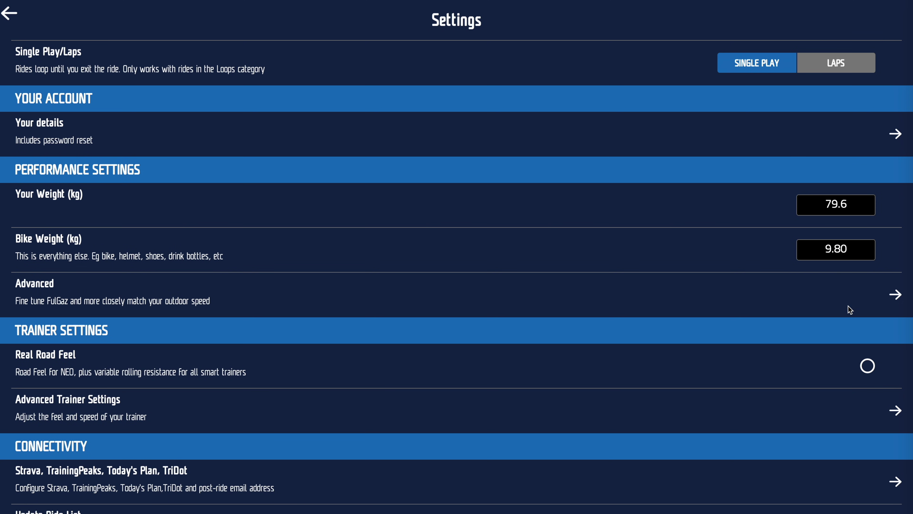
# Set wind direction 240 and speed 54.09 km/h, leaving wind switched off.
pyautogui.click(835, 301)
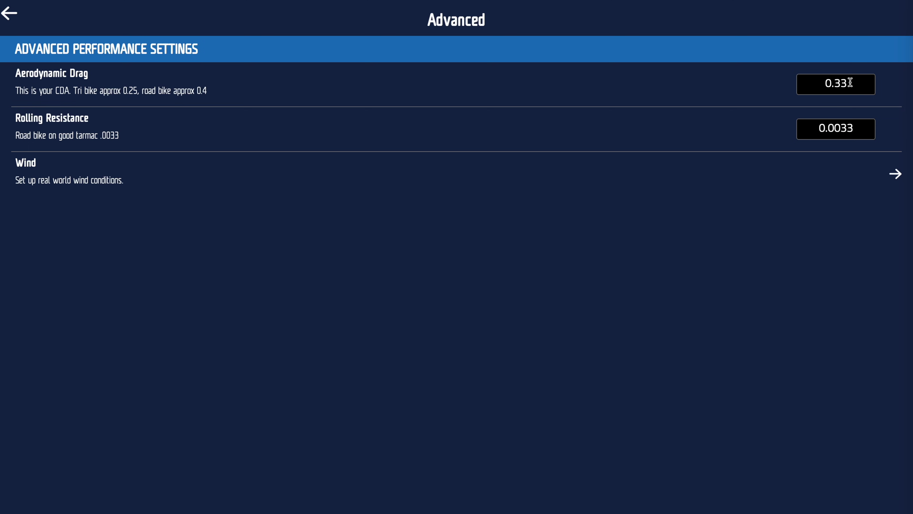
pyautogui.click(791, 169)
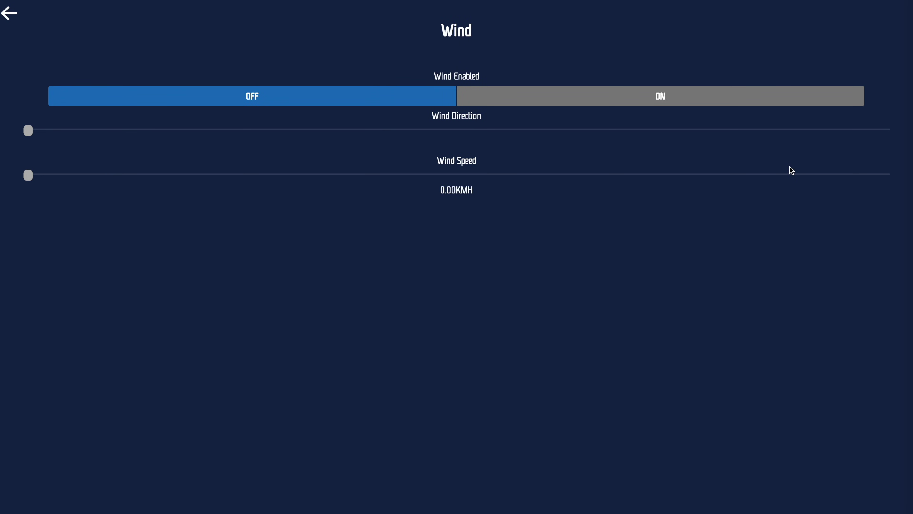
pyautogui.click(734, 98)
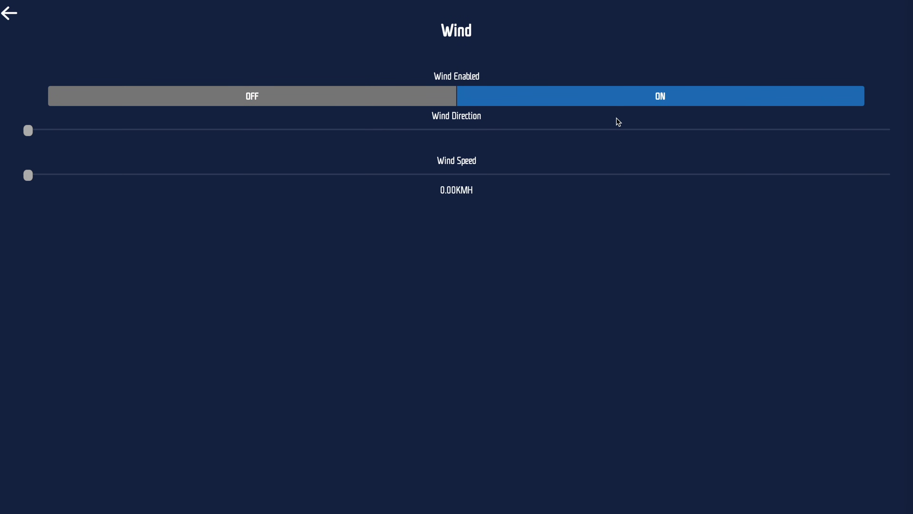
pyautogui.click(601, 130)
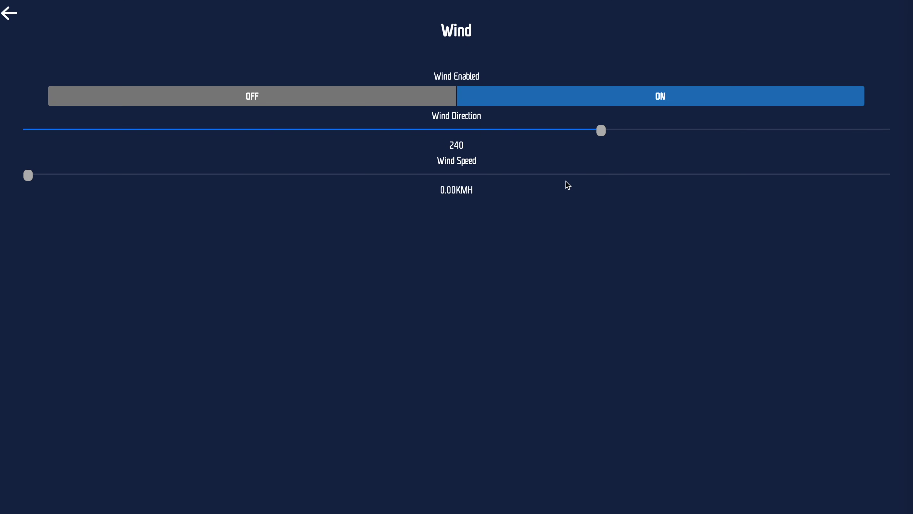
pyautogui.click(491, 176)
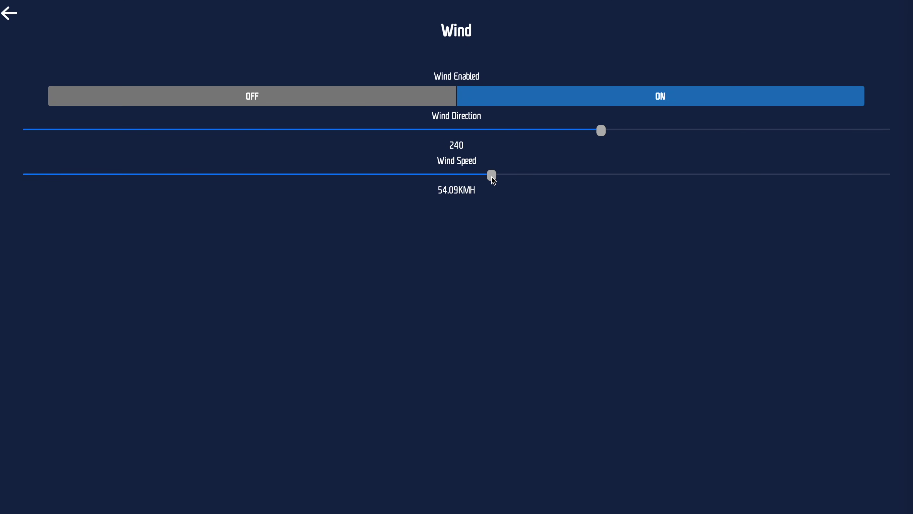
pyautogui.click(386, 103)
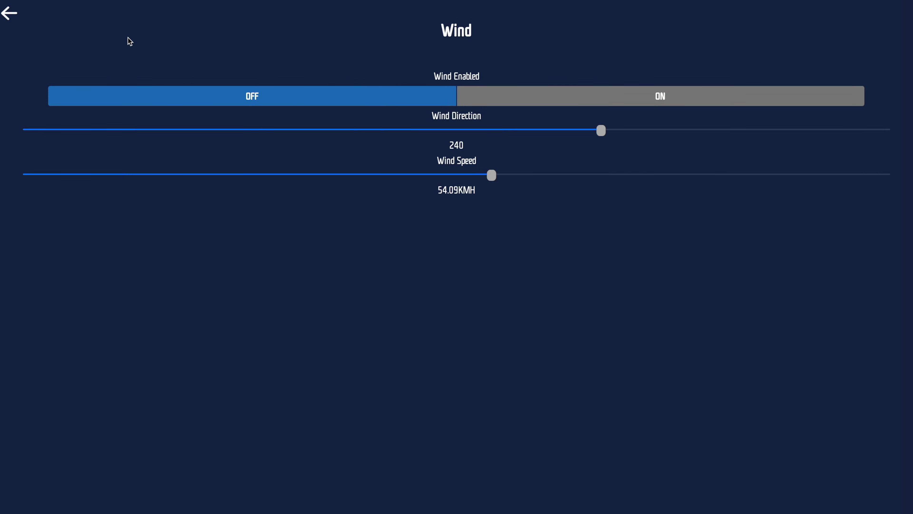
pyautogui.click(13, 16)
pyautogui.click(6, 19)
pyautogui.click(842, 411)
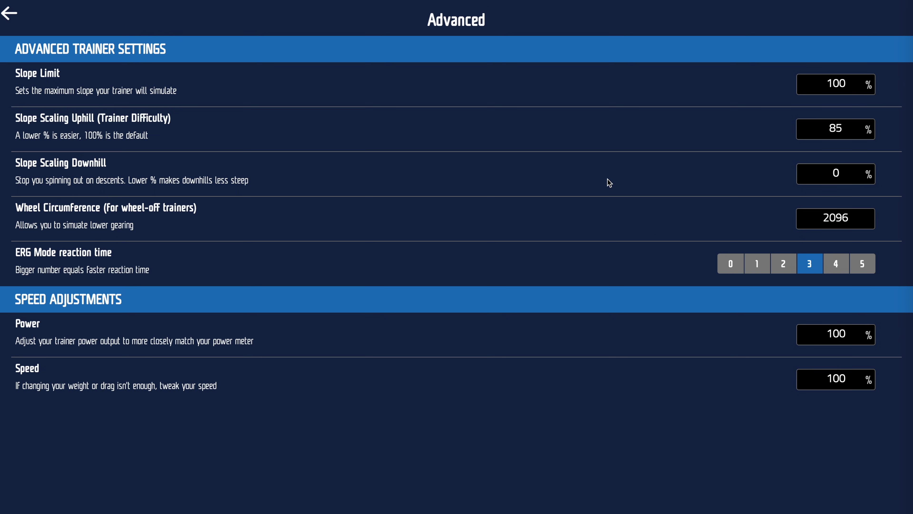
# Lower the trainer's Slope Limit by entering 8 in place of 100.
pyautogui.doubleClick(824, 82)
pyautogui.write('8')
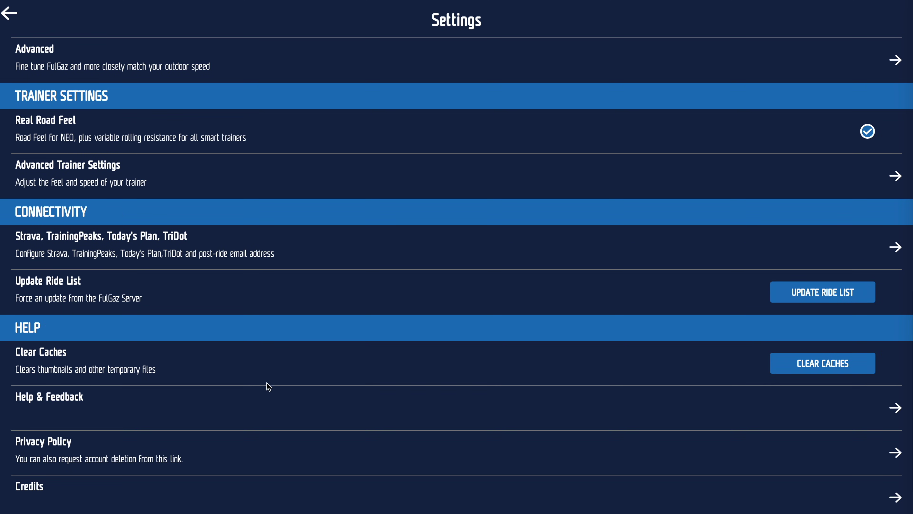
pyautogui.click(243, 257)
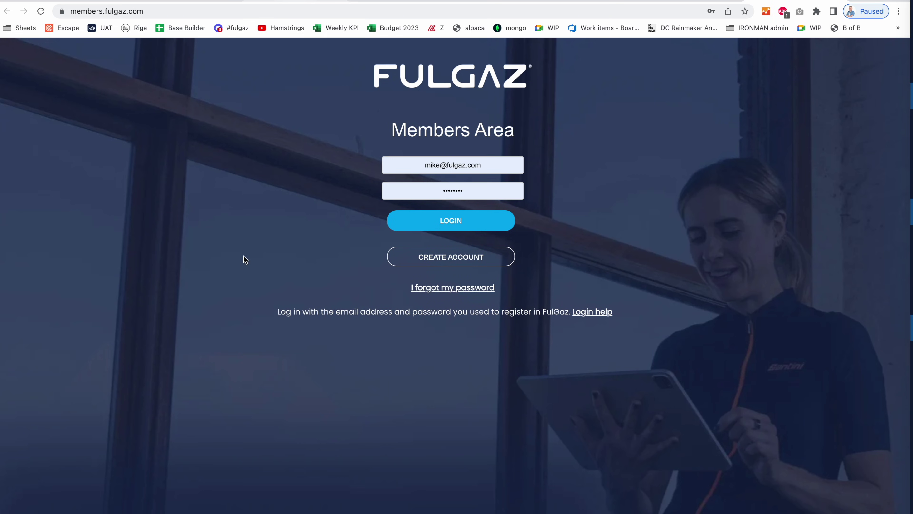
# Log in and confirm Strava, Today's Plan and TrainingPeaks show as connected partner integrations.
pyautogui.click(401, 218)
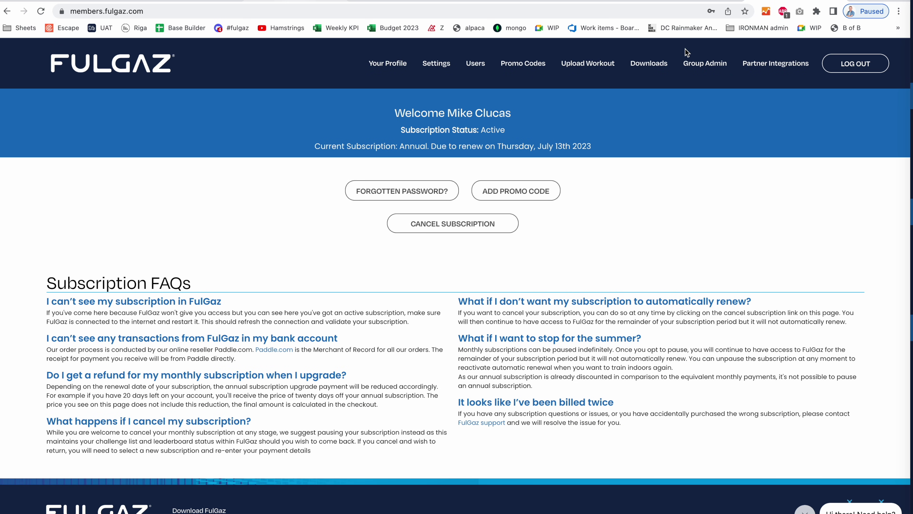
pyautogui.click(778, 66)
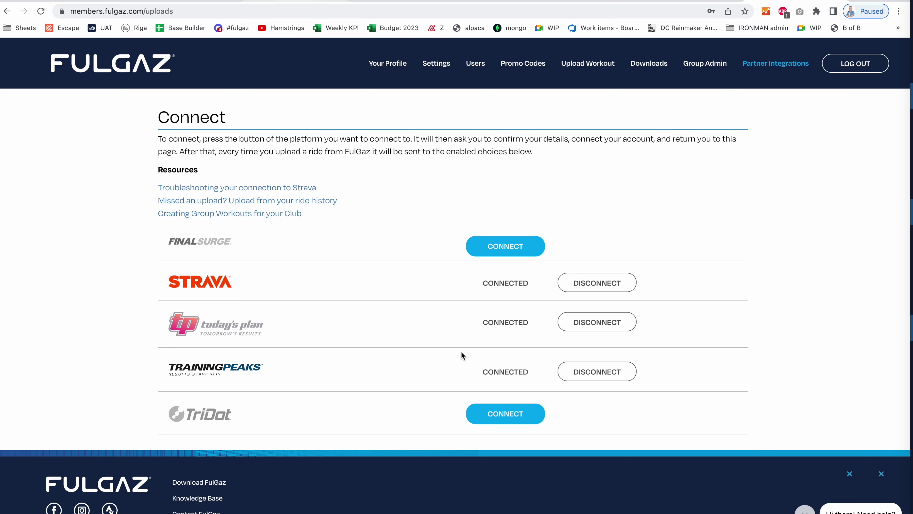
pyautogui.scroll(-2, 531, 420)
pyautogui.scroll(2, 531, 418)
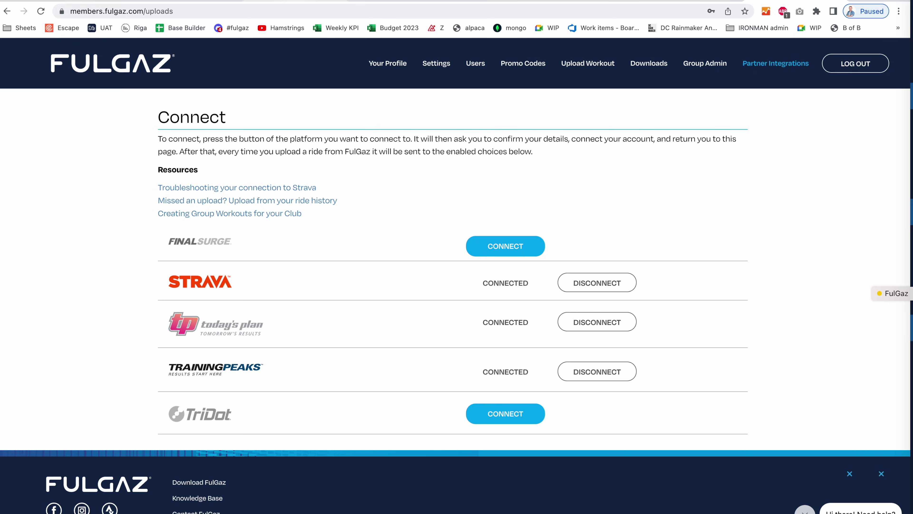
pyautogui.click(910, 293)
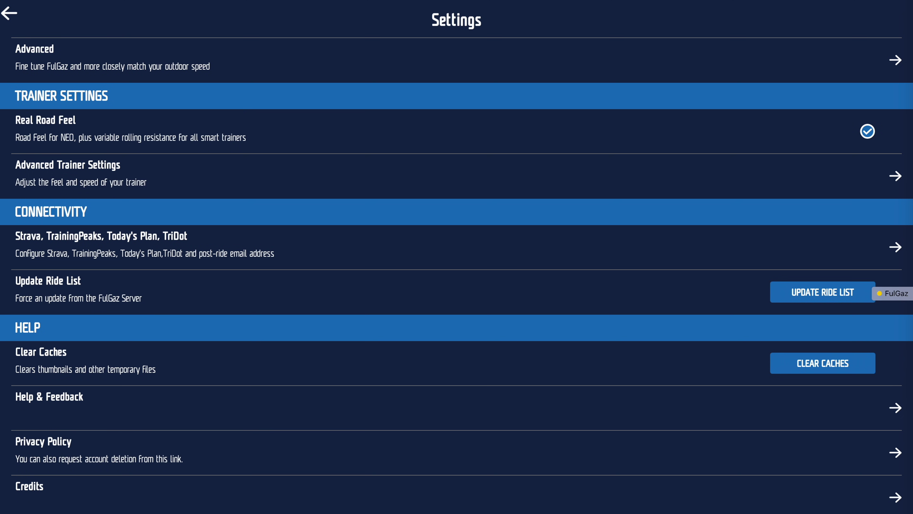